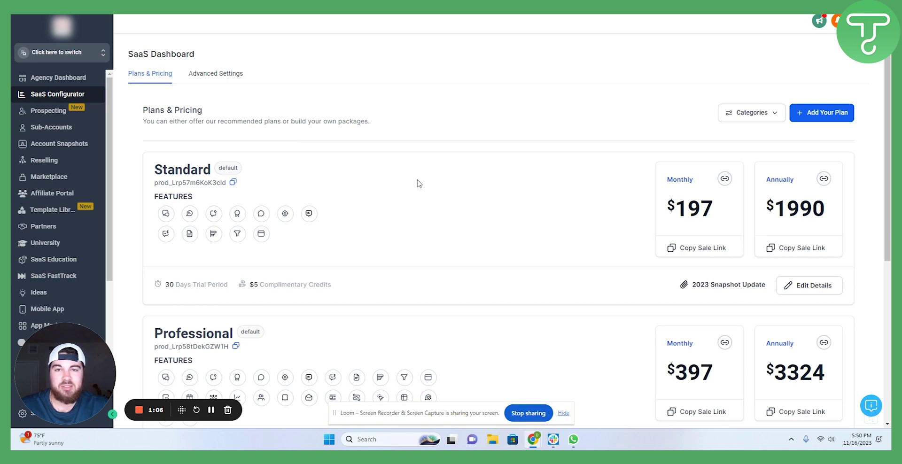
- Review the plans list and view the advanced subscription settings
scroll(419, 183, down, 6)
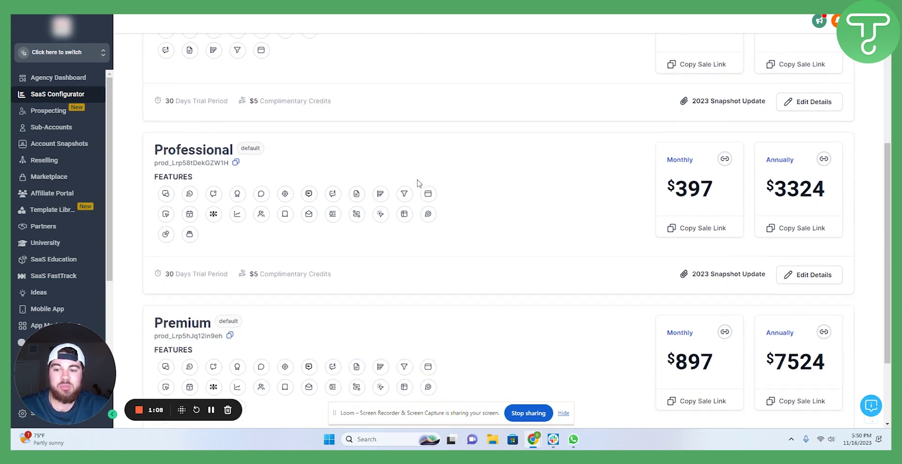
scroll(419, 184, up, 6)
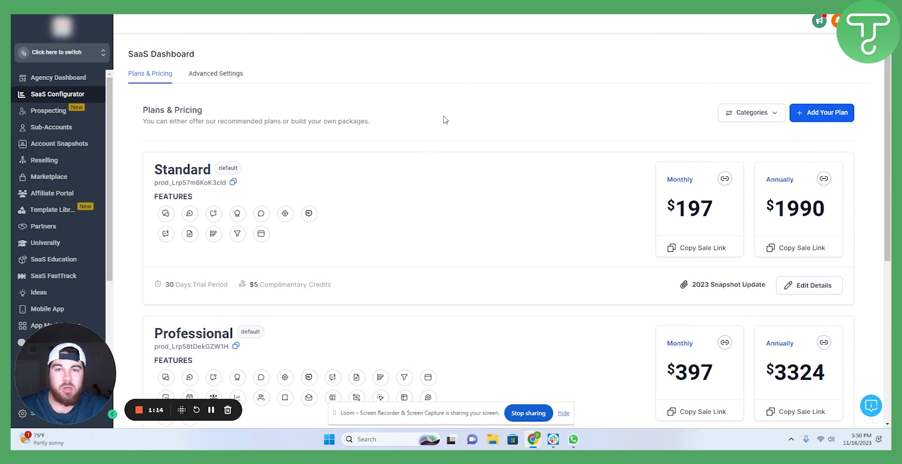
scroll(438, 145, down, 2)
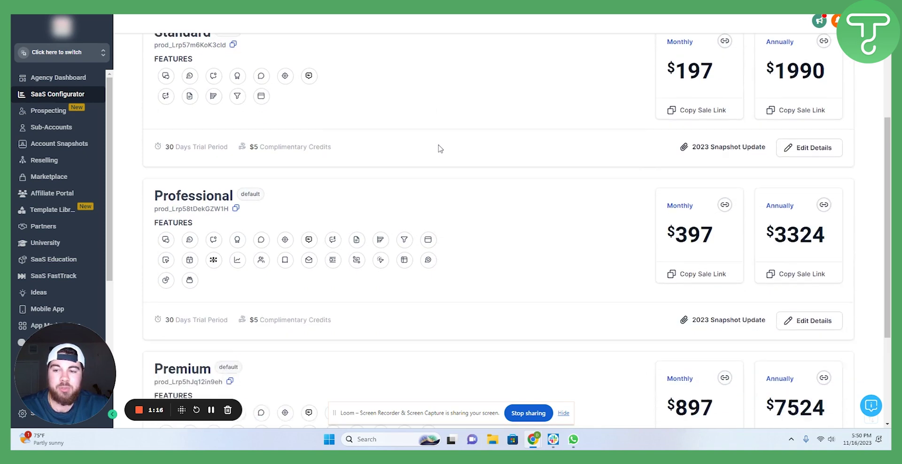
scroll(257, 247, down, 3)
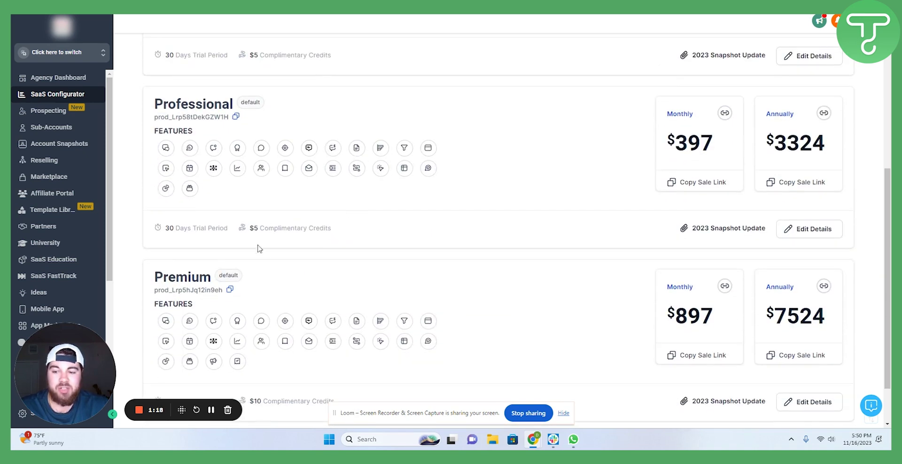
scroll(263, 251, up, 2)
scroll(262, 251, up, 1)
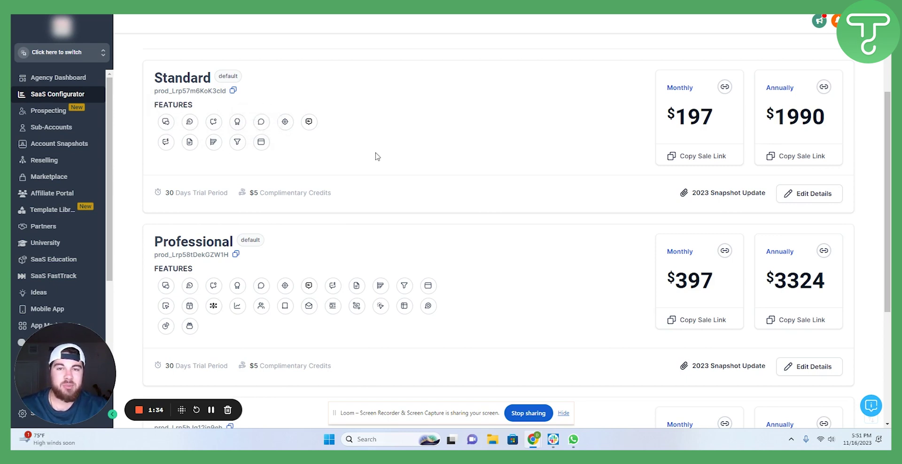
scroll(376, 157, down, 2)
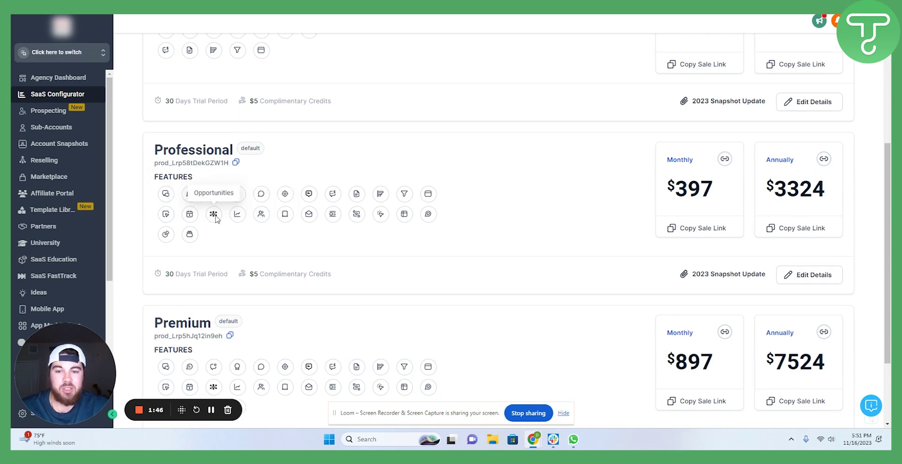
scroll(372, 240, up, 2)
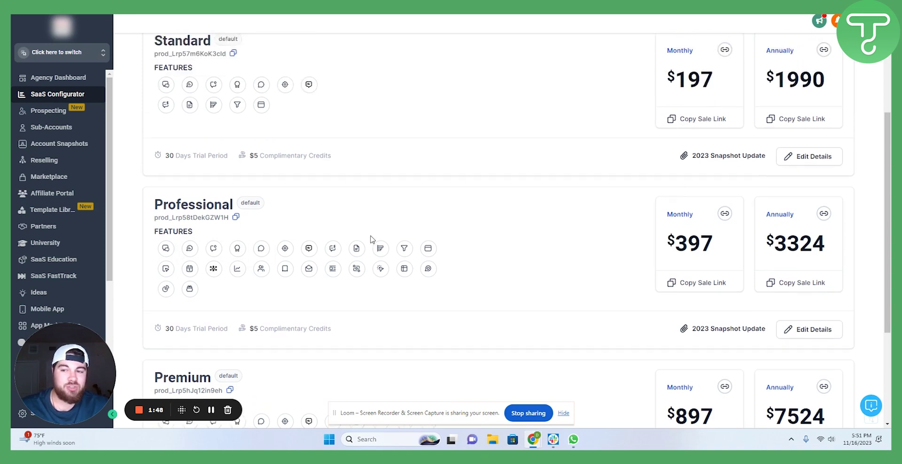
scroll(373, 218, down, 4)
scroll(374, 218, down, 1)
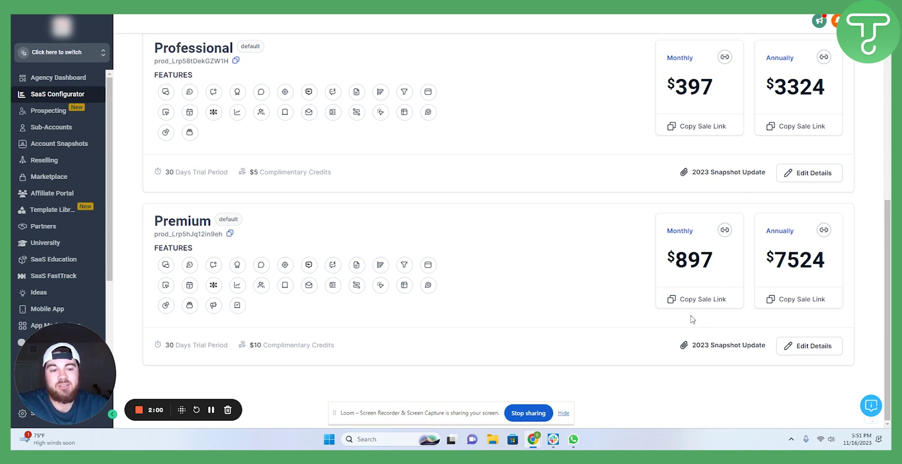
scroll(483, 276, up, 5)
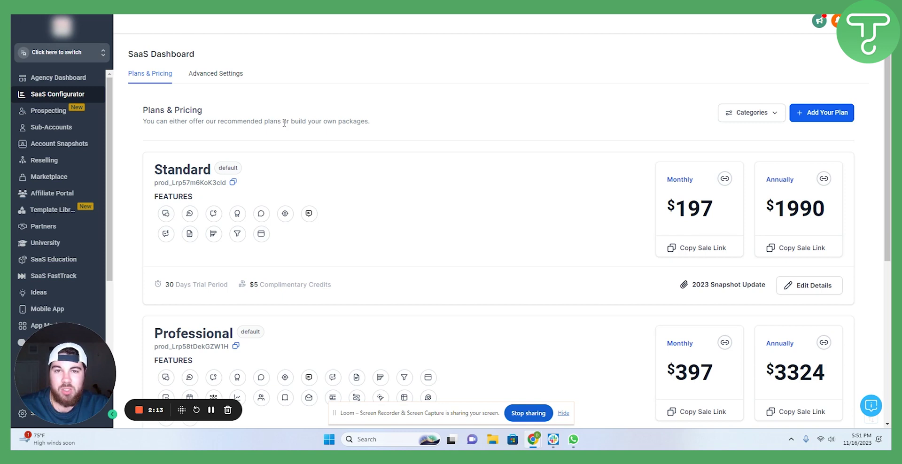
click(236, 75)
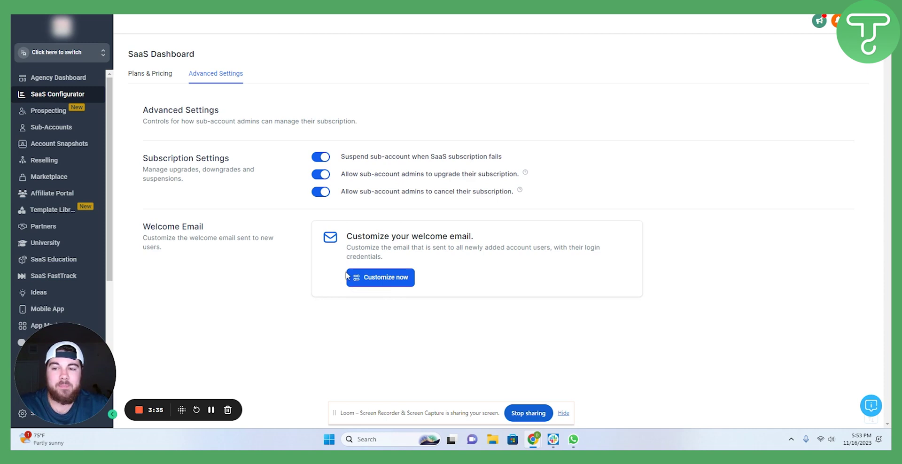
- Create a new plan named 'Gold' with the description 'All in one platform'
click(159, 75)
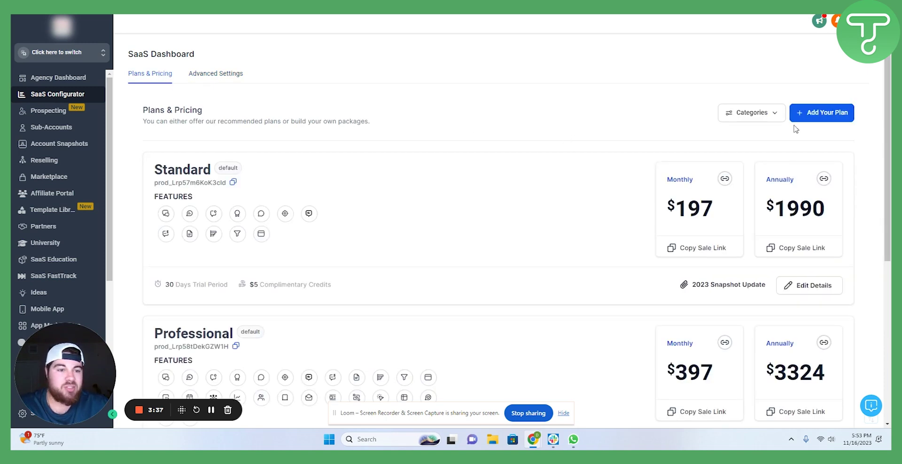
click(825, 117)
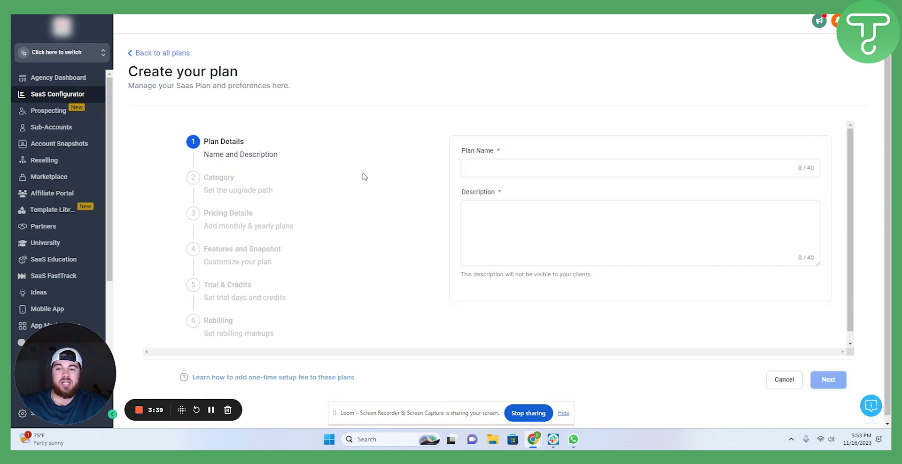
scroll(256, 232, down, 1)
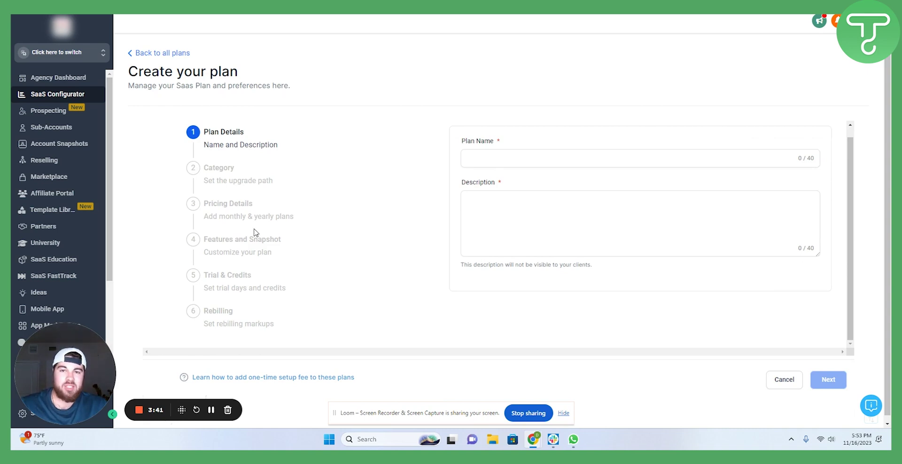
click(494, 160)
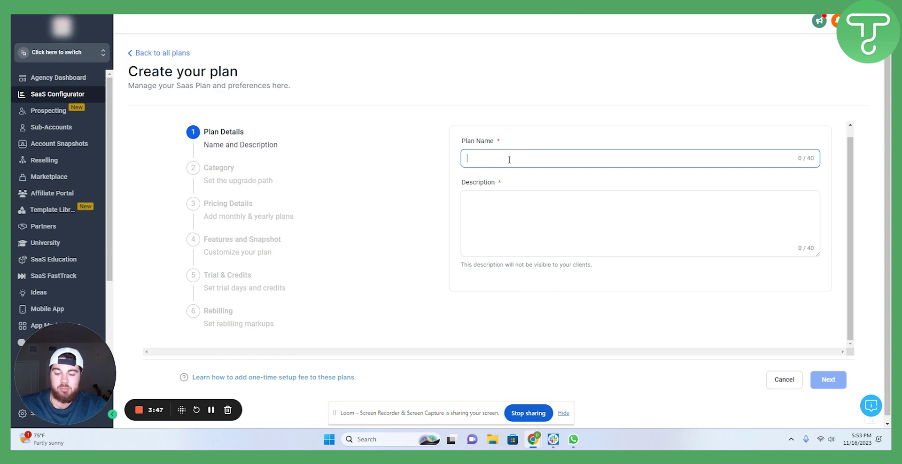
text(Gold)
key(Tab)
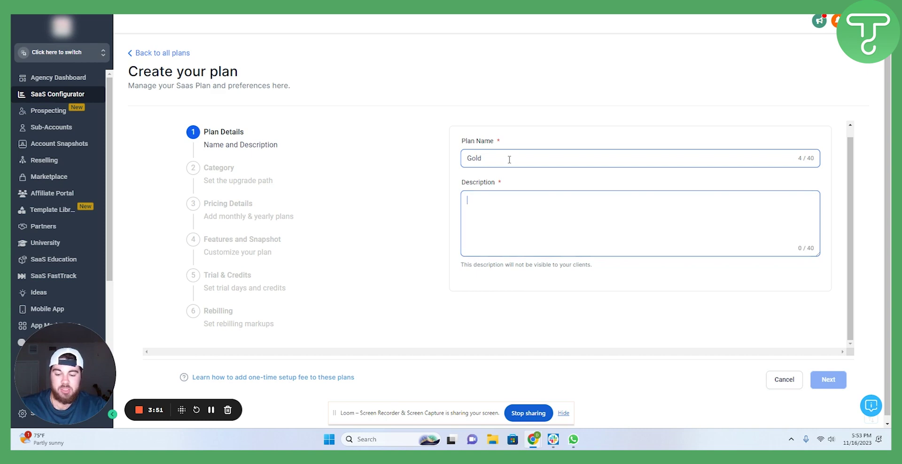
text(All in one platform)
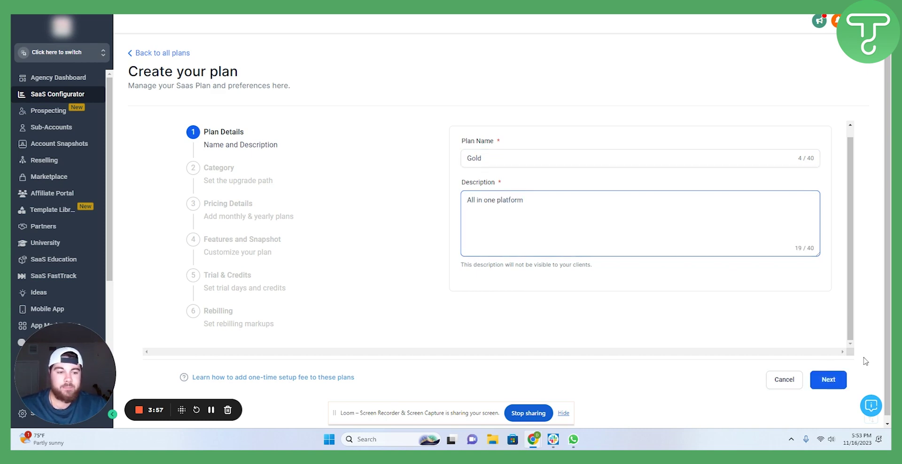
- Put Gold in the default category, placing it last in the upgrade path after Premium
click(832, 380)
click(525, 162)
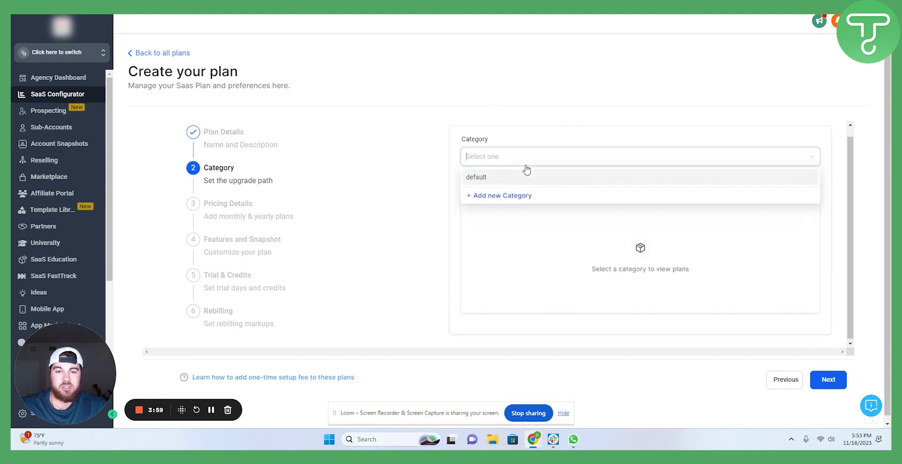
click(502, 177)
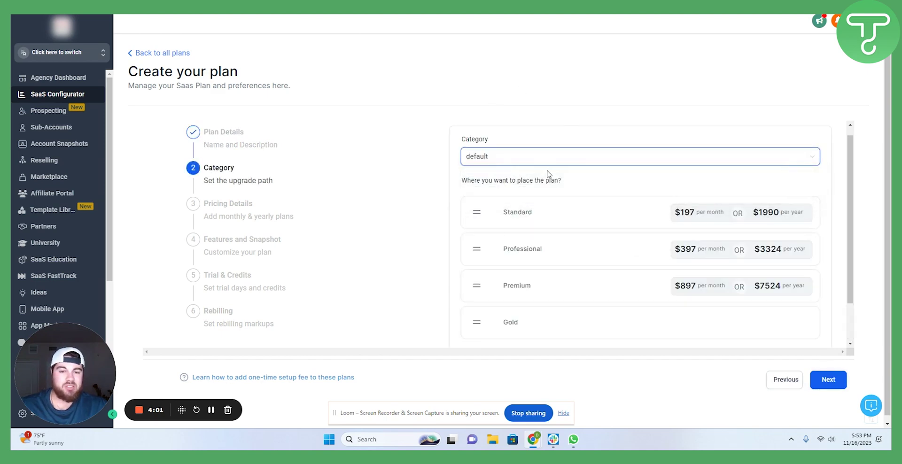
scroll(588, 196, down, 2)
scroll(588, 196, up, 2)
scroll(588, 196, down, 2)
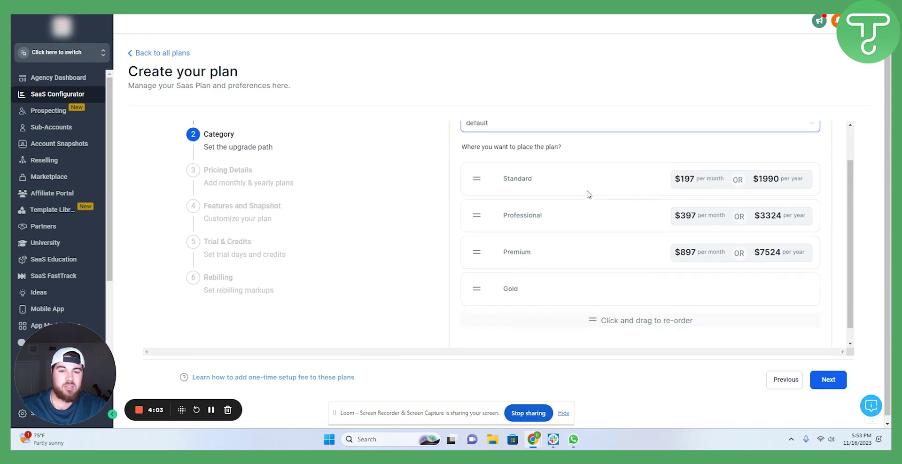
scroll(594, 292, up, 2)
scroll(594, 289, down, 2)
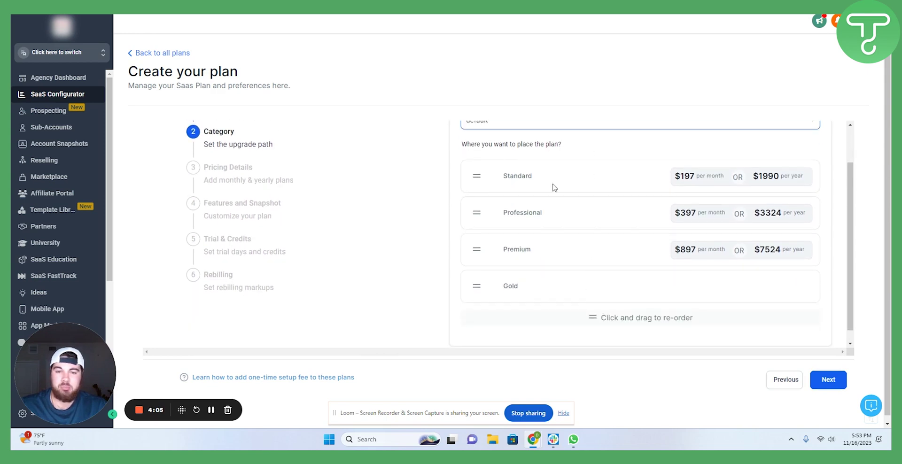
click(532, 128)
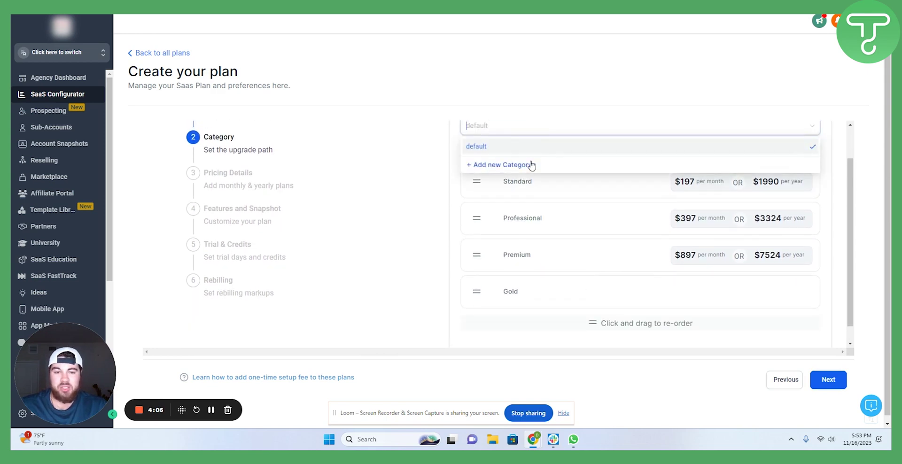
click(438, 170)
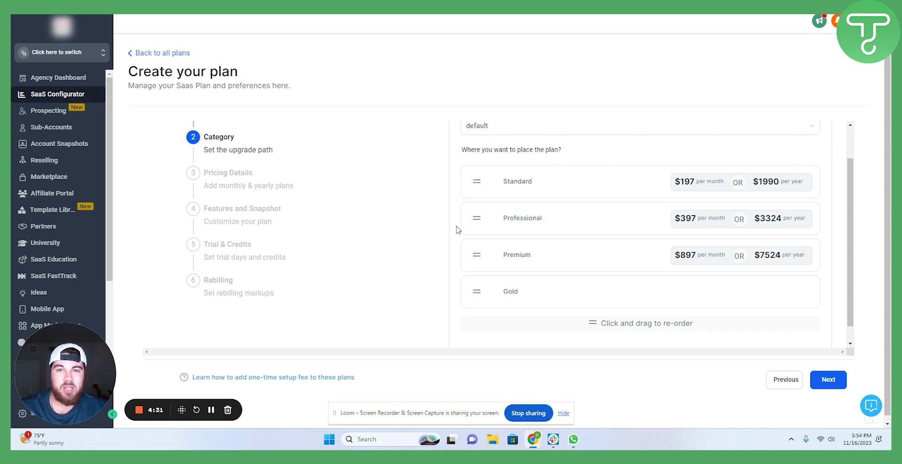
scroll(581, 227, down, 1)
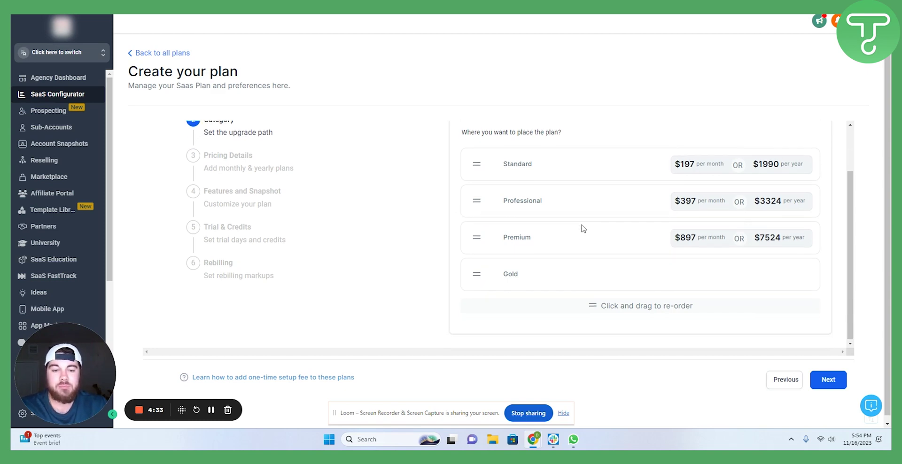
- Change Gold's monthly price from $897 to $997 and set the annual price to $9997
click(818, 383)
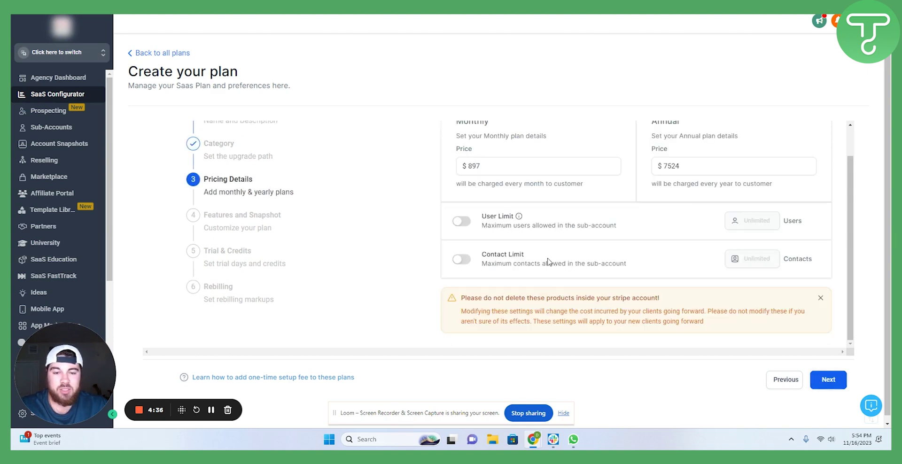
scroll(550, 261, up, 1)
click(539, 199)
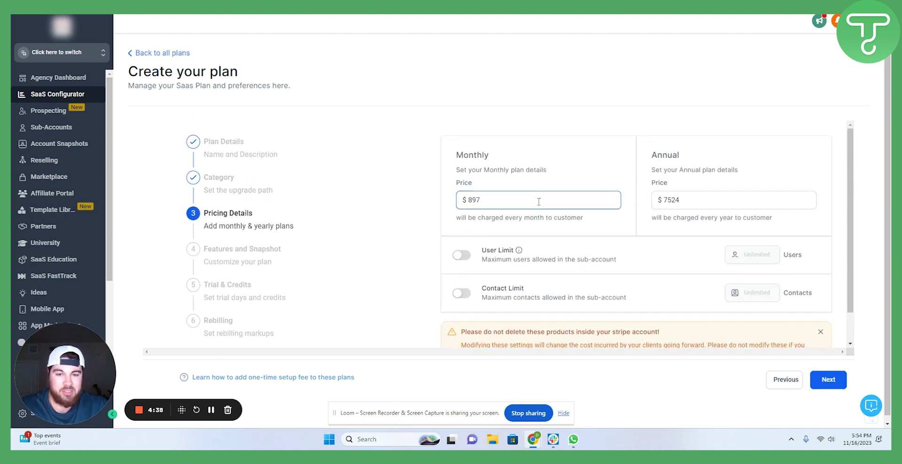
drag(539, 199, 470, 204)
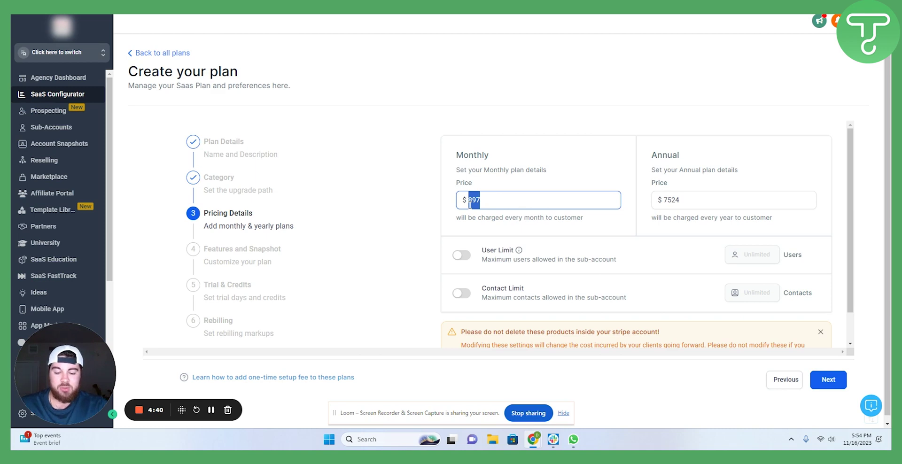
text(997)
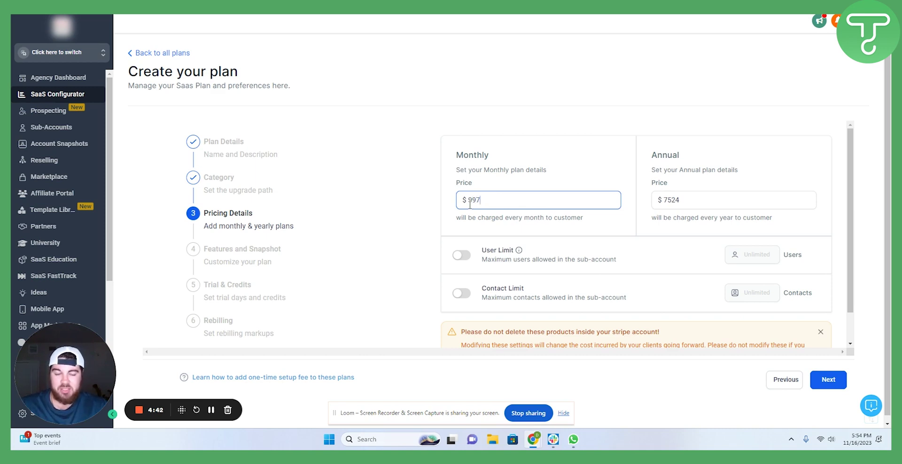
key(Tab)
text(9997)
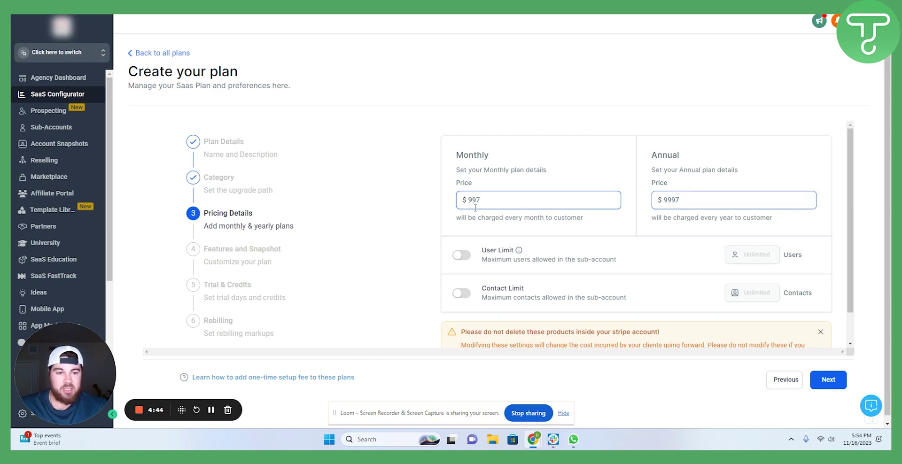
click(564, 171)
scroll(564, 171, down, 1)
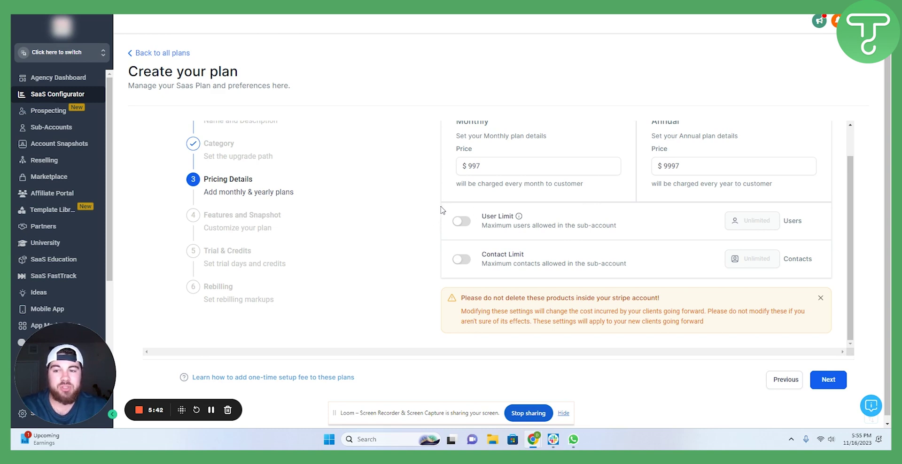
scroll(433, 214, down, 1)
- Review the Features and Snapshot list, keeping all Premium features, and continue to Trial & Credits
click(829, 375)
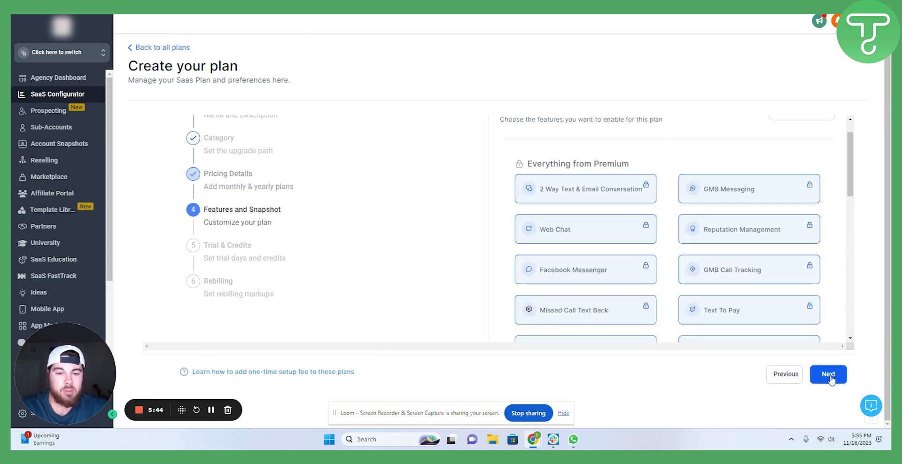
scroll(536, 162, down, 3)
scroll(540, 183, up, 5)
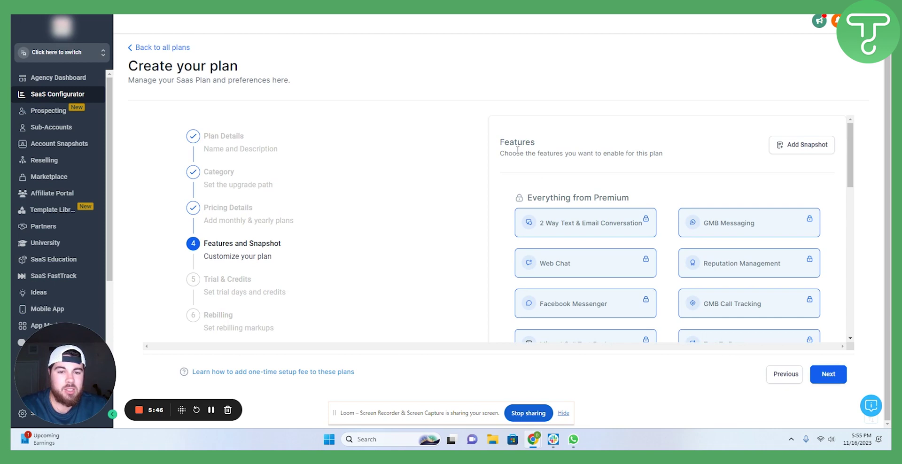
scroll(675, 193, down, 1)
scroll(676, 193, down, 10)
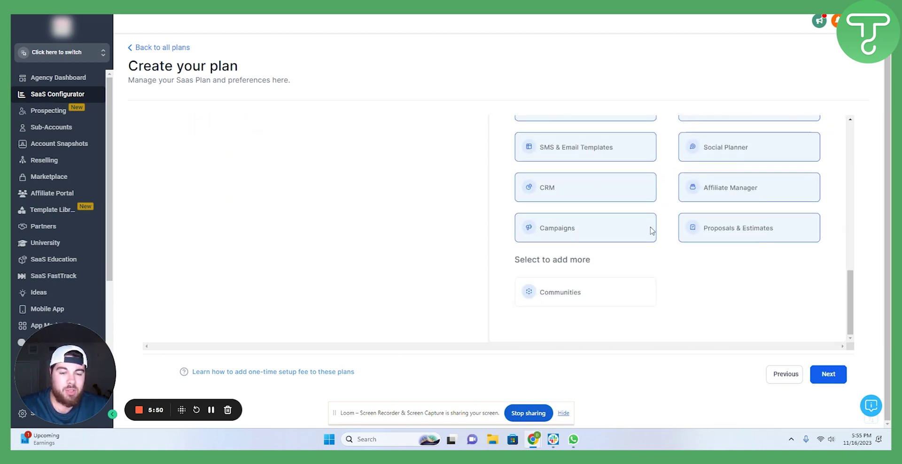
scroll(672, 294, up, 5)
scroll(672, 293, up, 6)
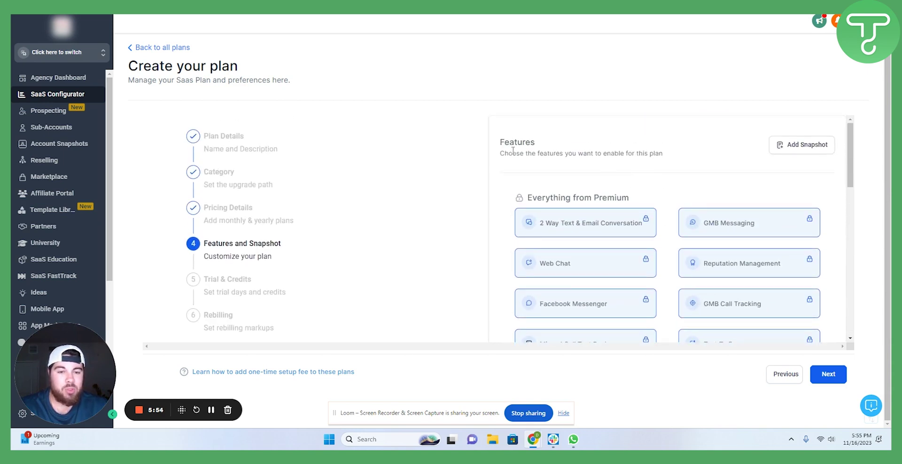
drag(498, 141, 535, 139)
click(570, 143)
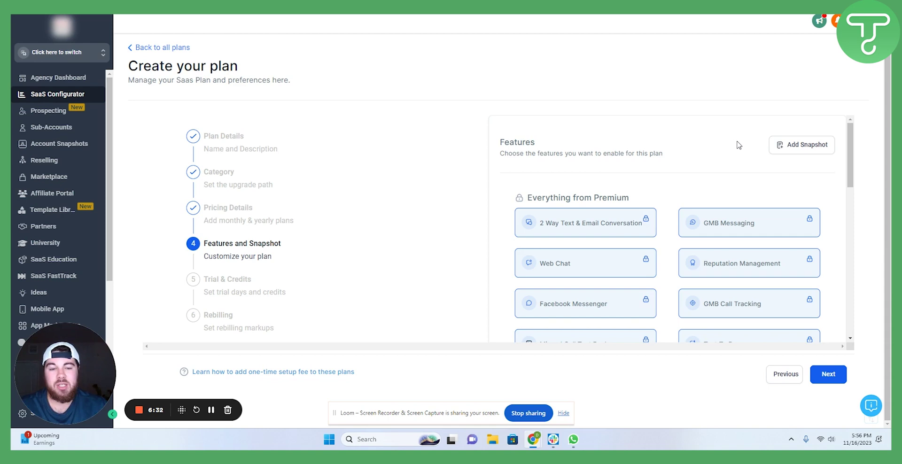
scroll(721, 183, down, 10)
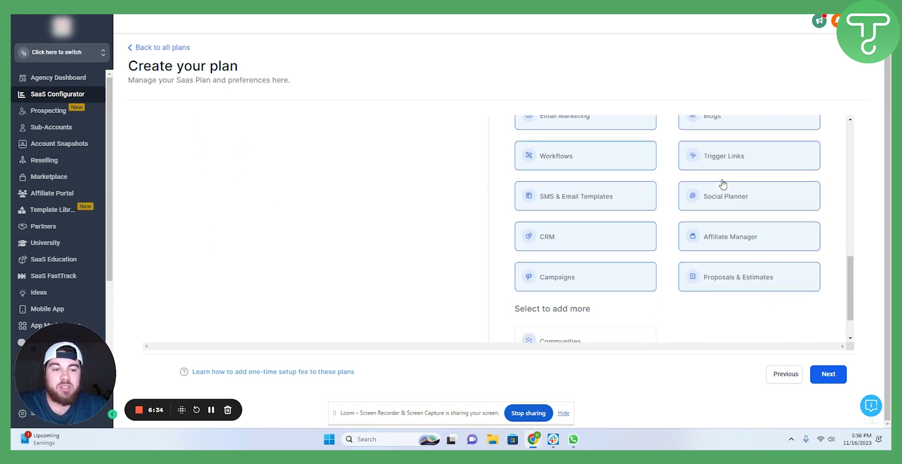
click(824, 376)
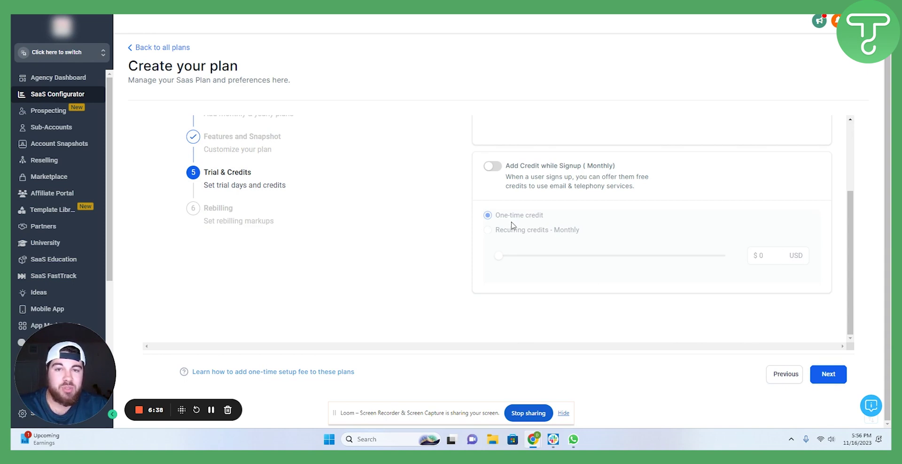
scroll(576, 243, up, 3)
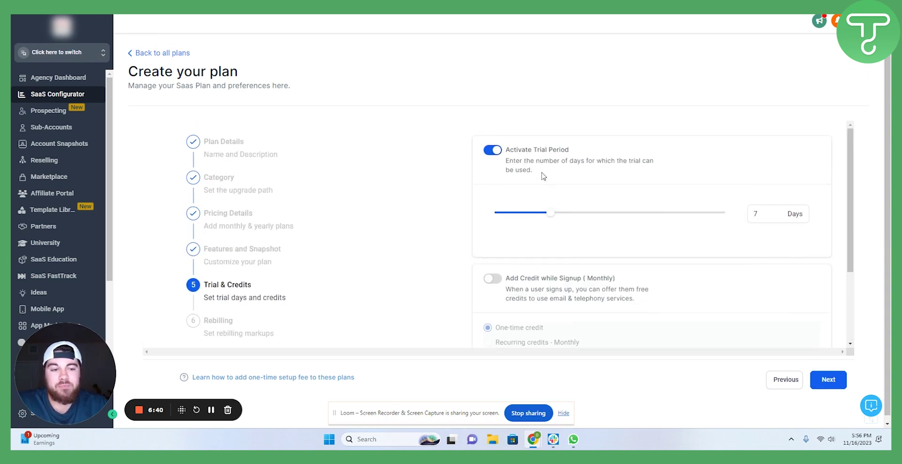
mouse_move(536, 222)
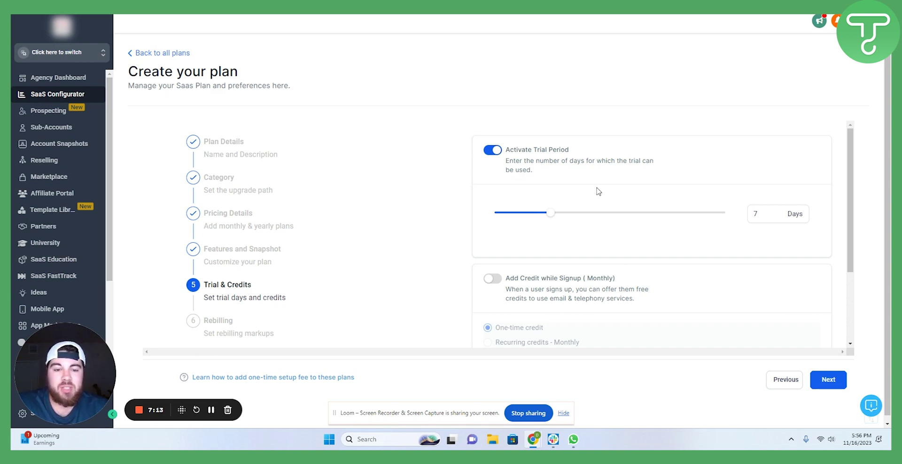
- Scroll through Trial & Credits, leaving signup credit off at $0 USD
scroll(599, 191, down, 3)
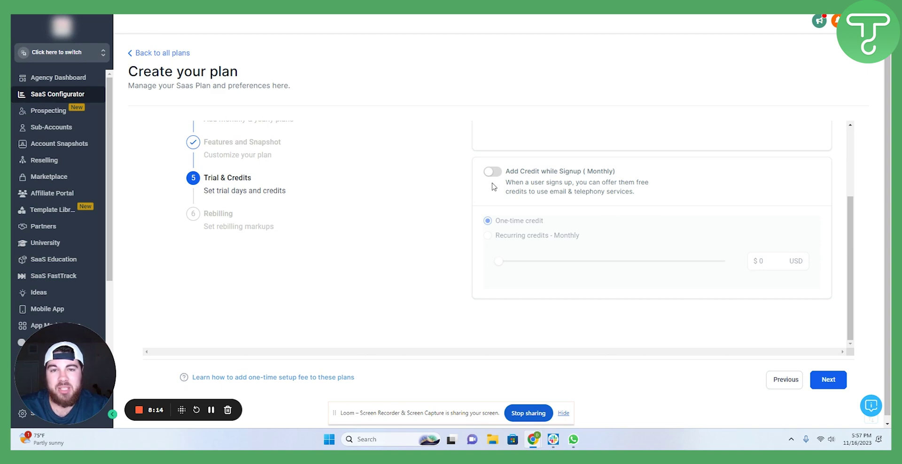
scroll(494, 187, down, 1)
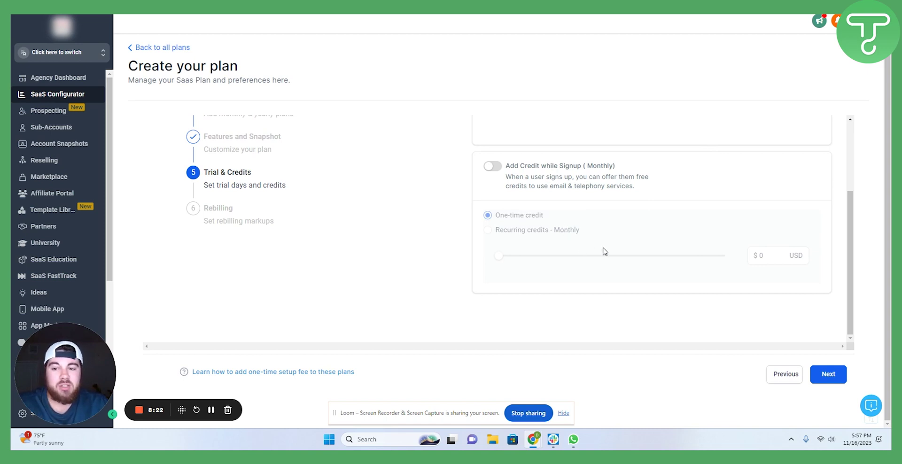
- Open the Rebilling step and check the LC Email Verification, Content AI and Emails rates
click(828, 374)
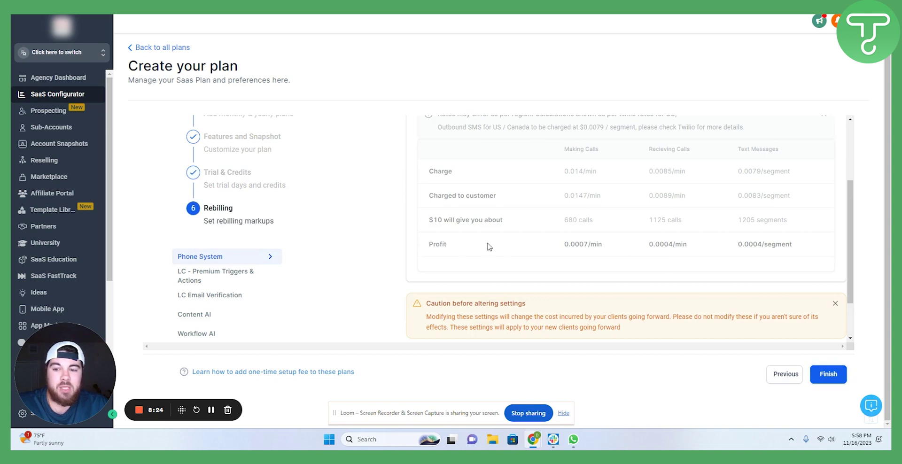
scroll(462, 246, up, 2)
scroll(462, 247, down, 3)
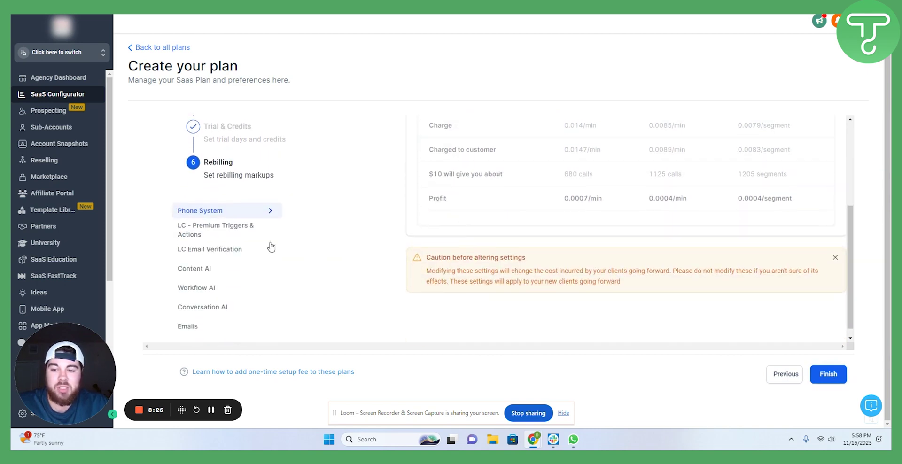
click(199, 250)
click(200, 268)
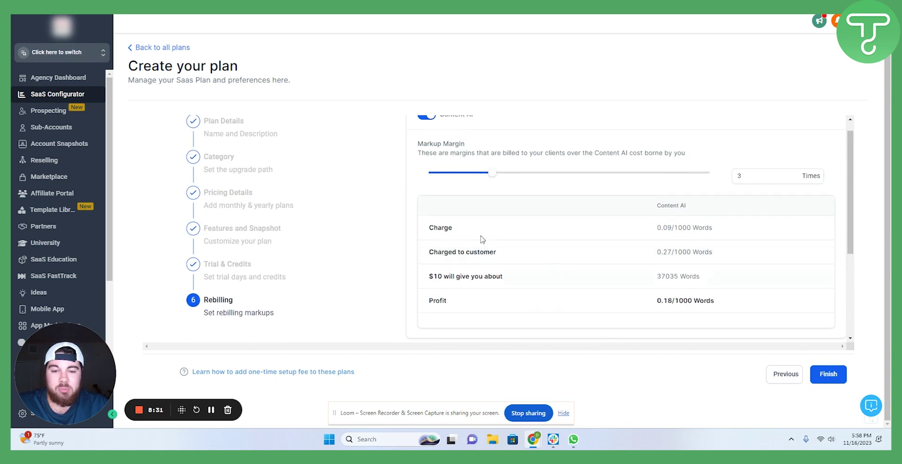
scroll(479, 237, down, 3)
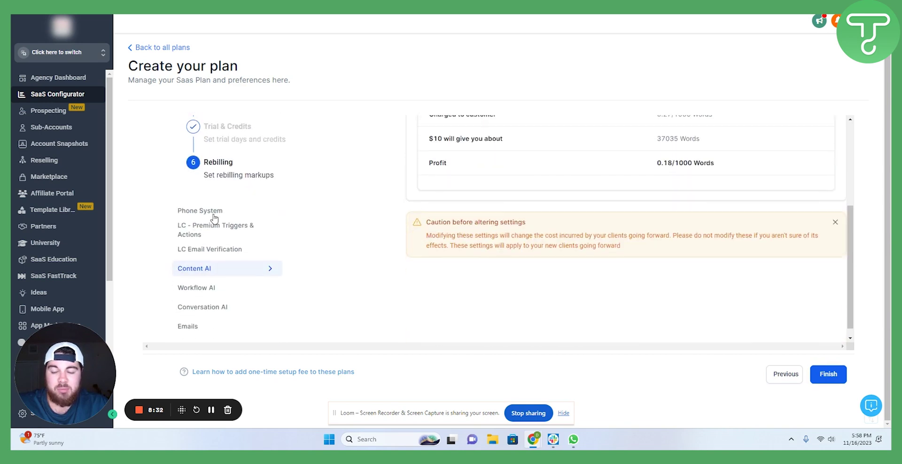
click(205, 327)
scroll(198, 293, down, 1)
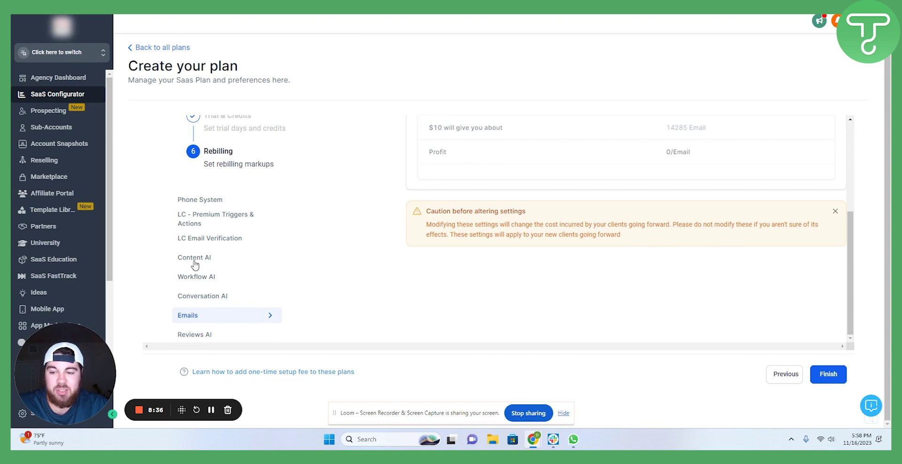
- Compare Premium Triggers & Actions, Phone System, Email Verification and Content AI rates, ending on Phone System
click(197, 220)
click(189, 201)
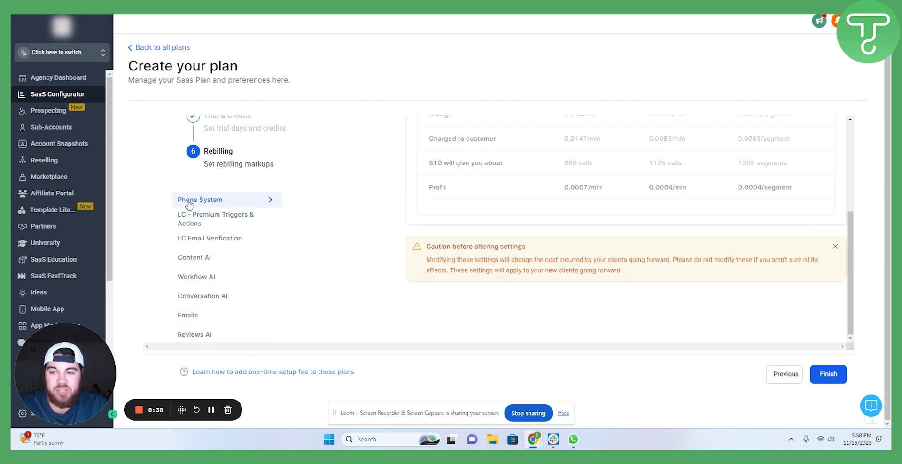
click(191, 240)
scroll(402, 247, up, 3)
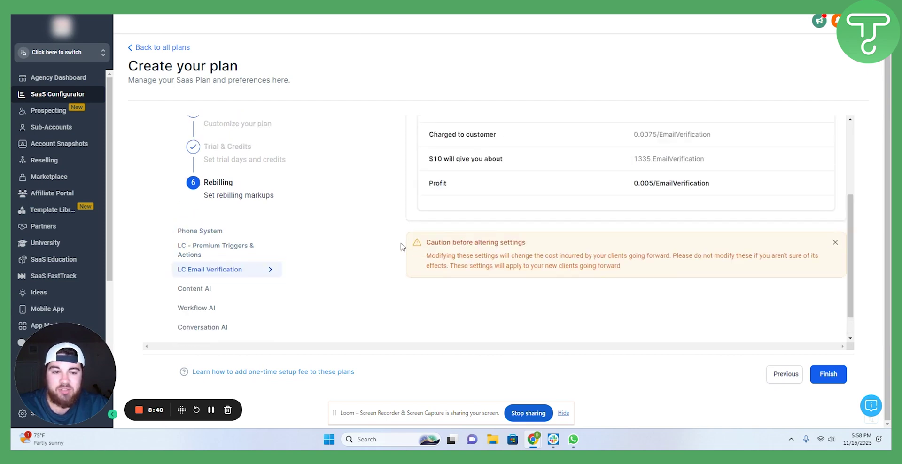
scroll(402, 246, down, 3)
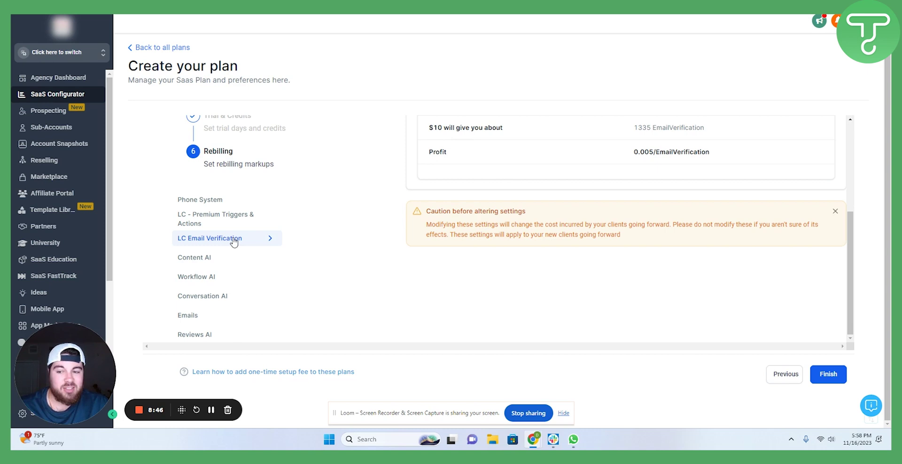
click(220, 257)
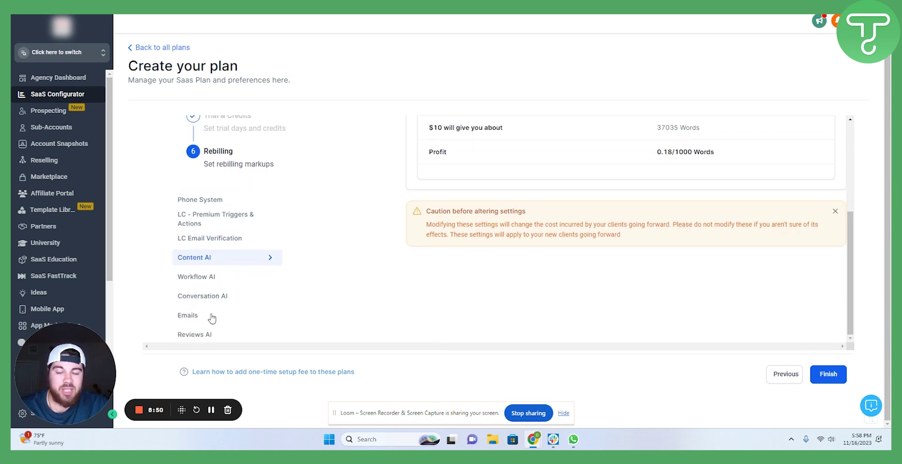
click(206, 201)
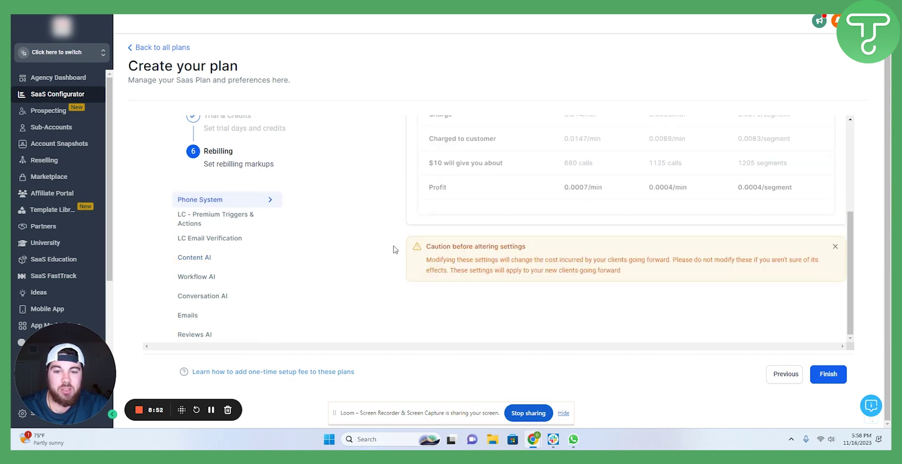
- Turn on Phone System Resell Settings with a 2 Times markup margin
scroll(393, 249, up, 4)
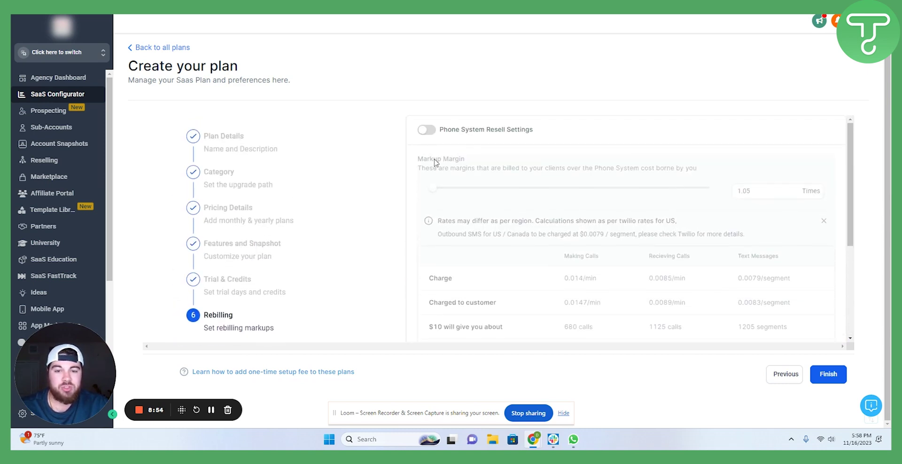
click(426, 130)
mouse_move(437, 192)
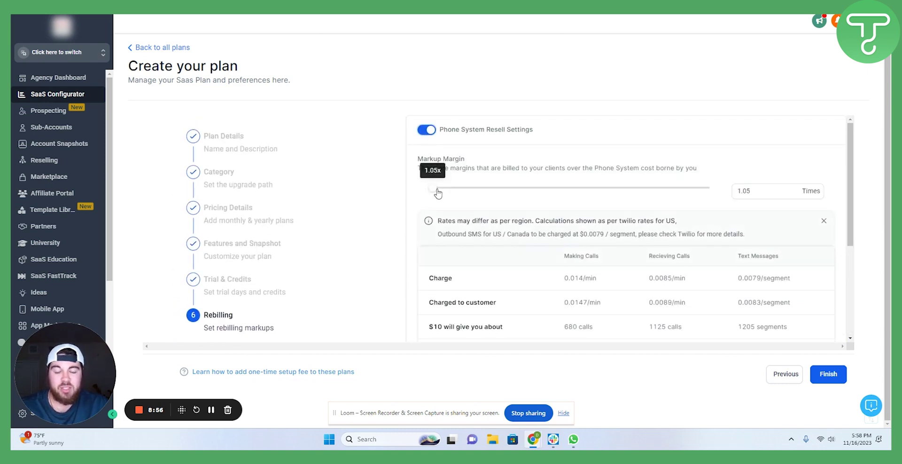
scroll(548, 250, down, 2)
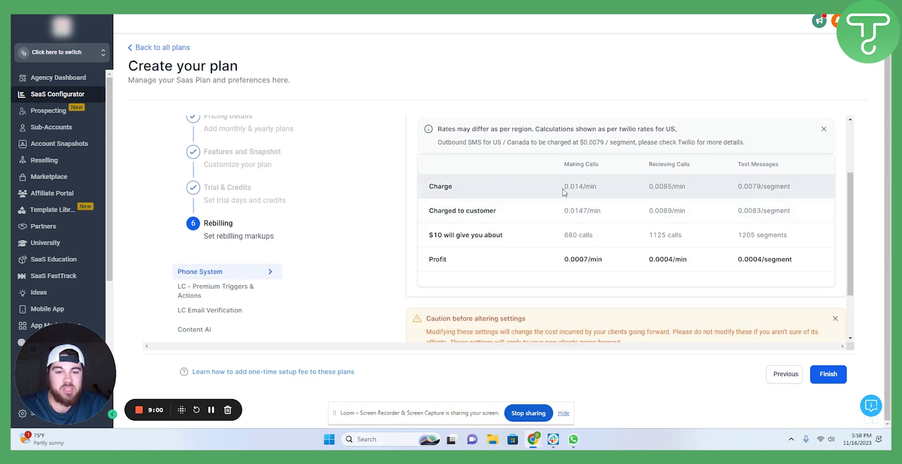
drag(563, 187, 600, 191)
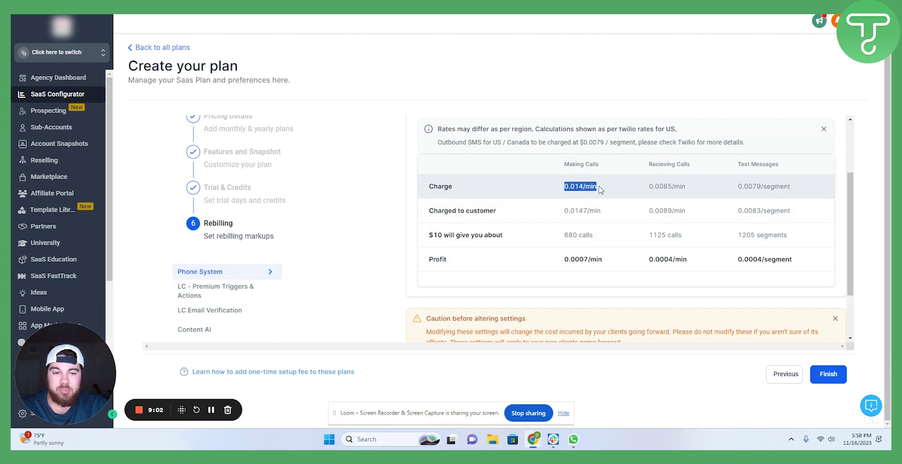
click(600, 189)
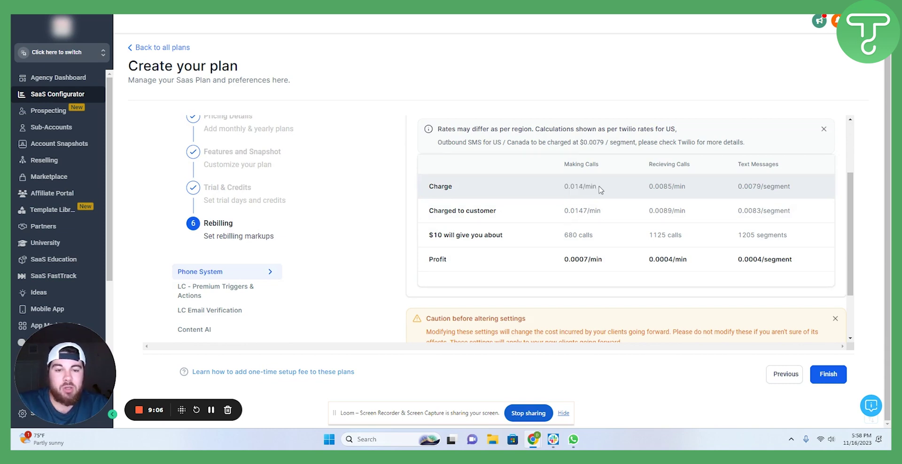
scroll(566, 212, up, 1)
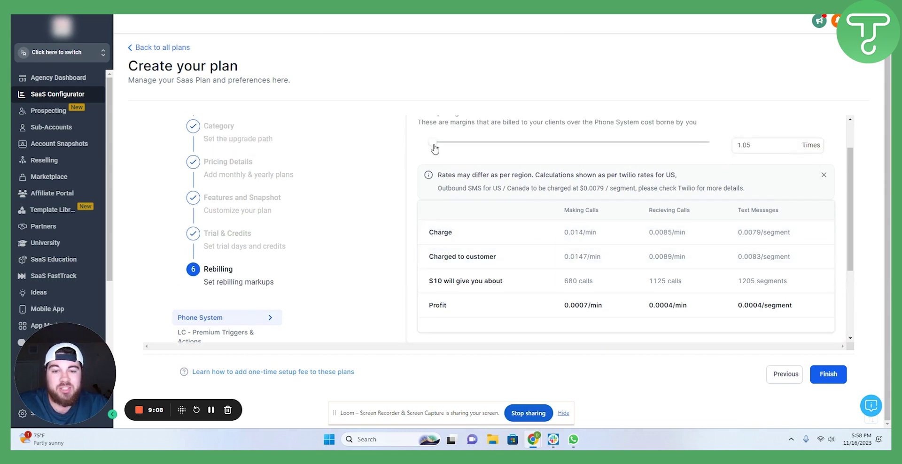
drag(430, 142, 463, 147)
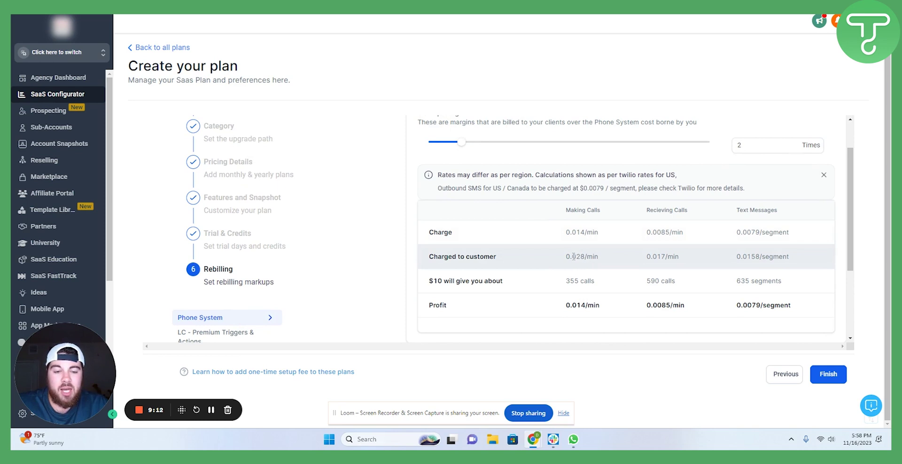
- Highlight the resulting rates: 0.028/min customer price, 0.014 base charge, 355 calls per $10, 0.014 profit
drag(566, 257, 586, 257)
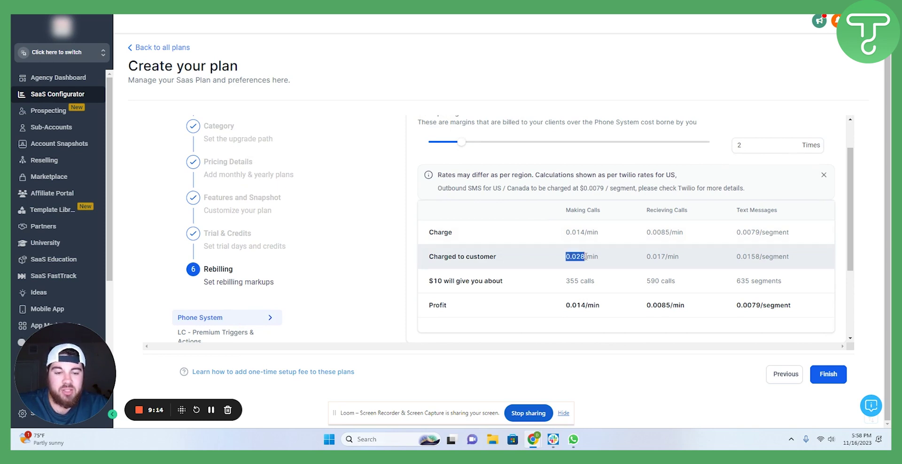
click(614, 254)
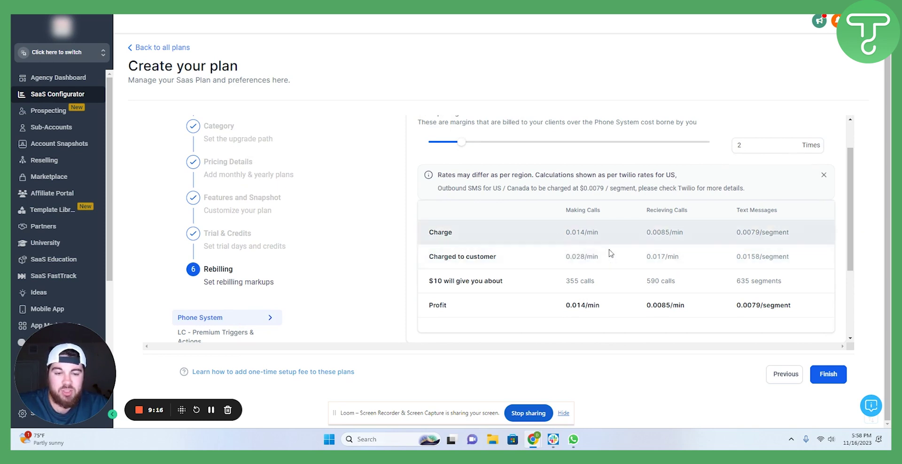
drag(567, 232, 585, 235)
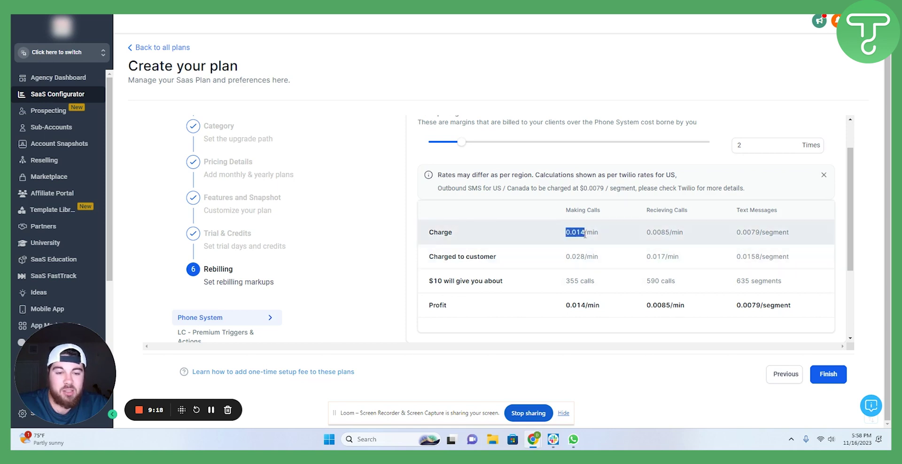
click(608, 234)
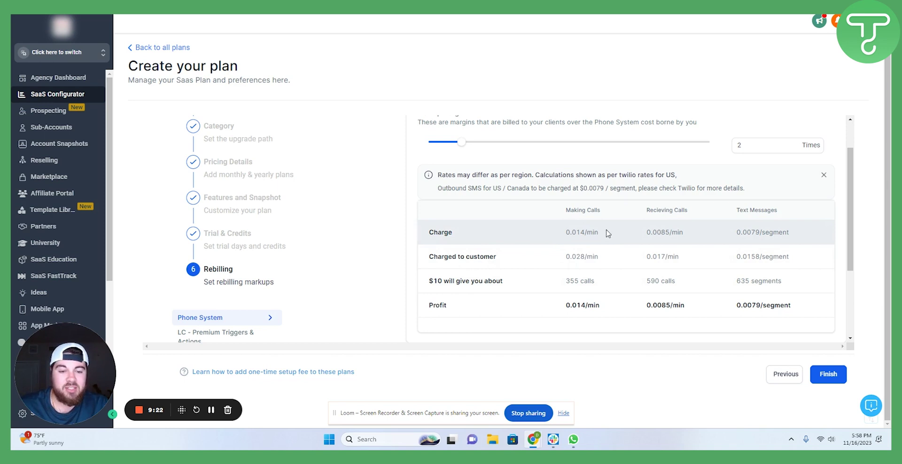
scroll(608, 233, down, 2)
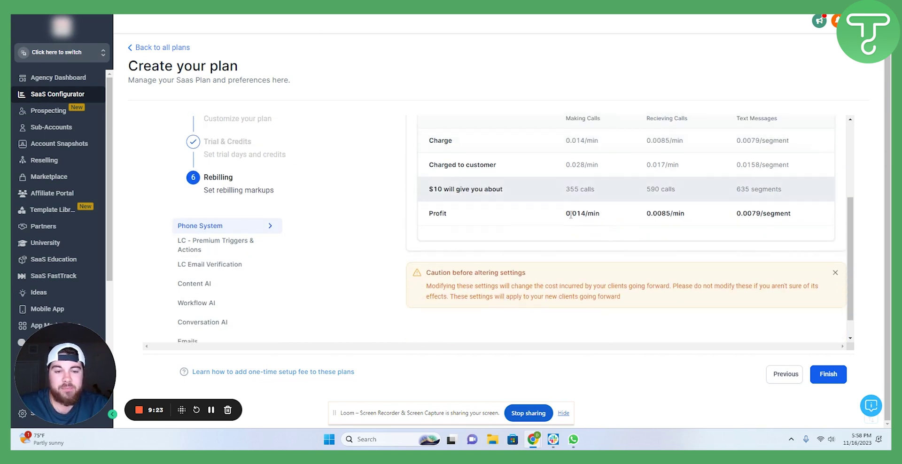
triple_click(580, 189)
click(599, 191)
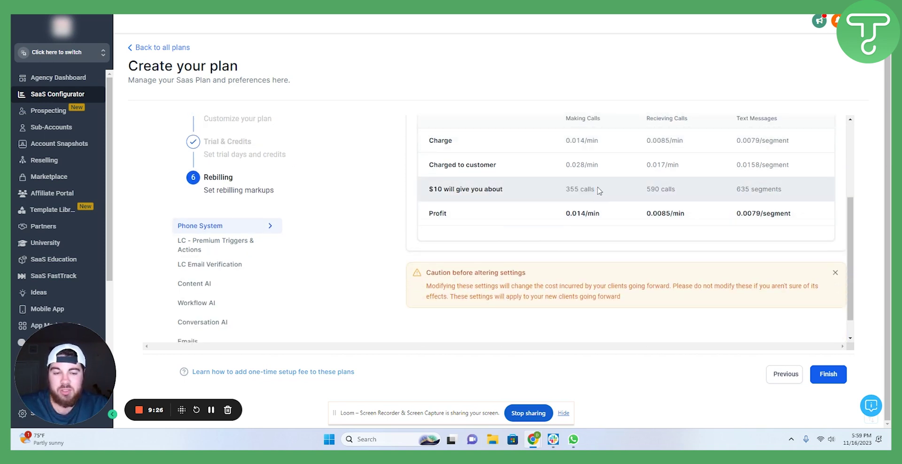
drag(565, 217, 619, 218)
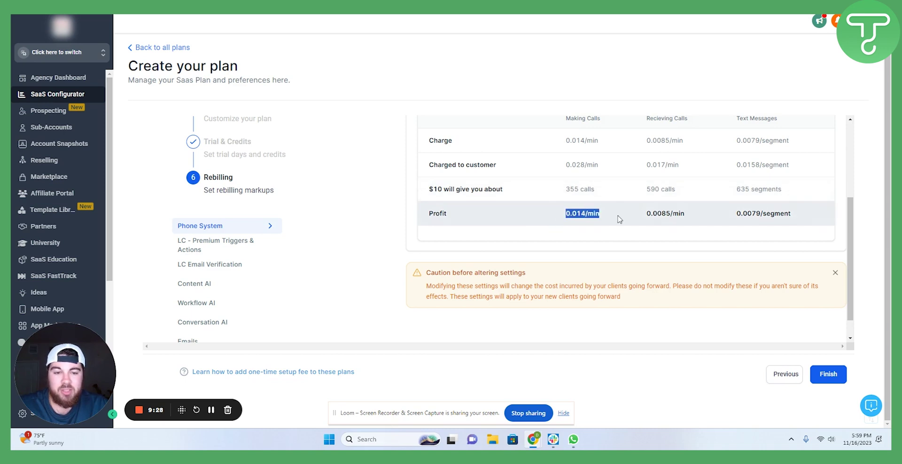
click(609, 214)
- Show the Emails rebilling rates at the 1.05x markup
scroll(610, 215, up, 1)
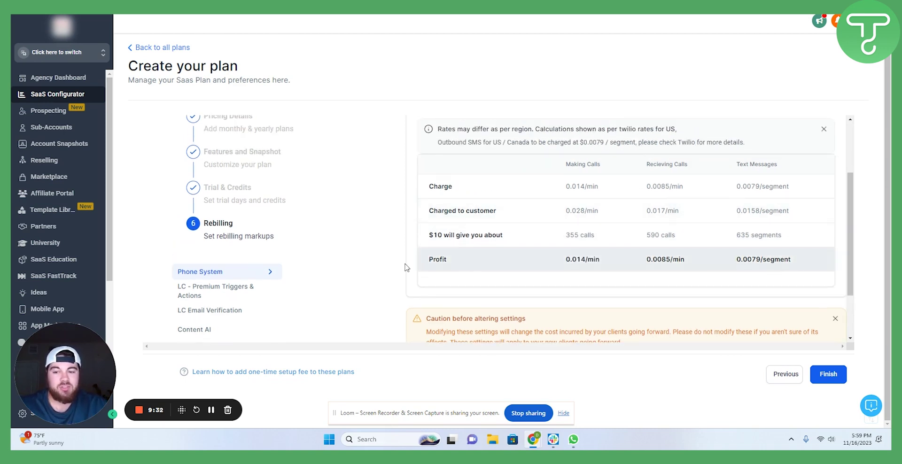
scroll(268, 288, down, 2)
click(198, 315)
scroll(477, 207, up, 2)
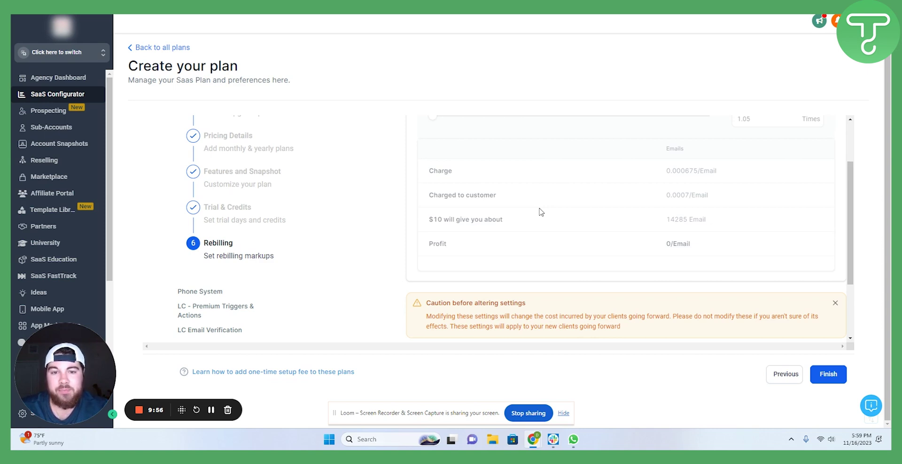
scroll(701, 312, down, 1)
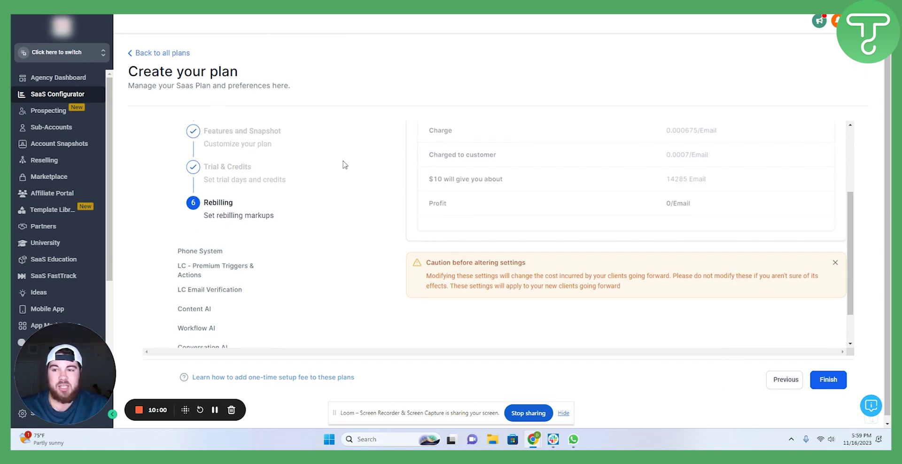
- Head back to all plans, choosing Keep Editing at the unsaved-changes prompt
click(165, 53)
click(535, 251)
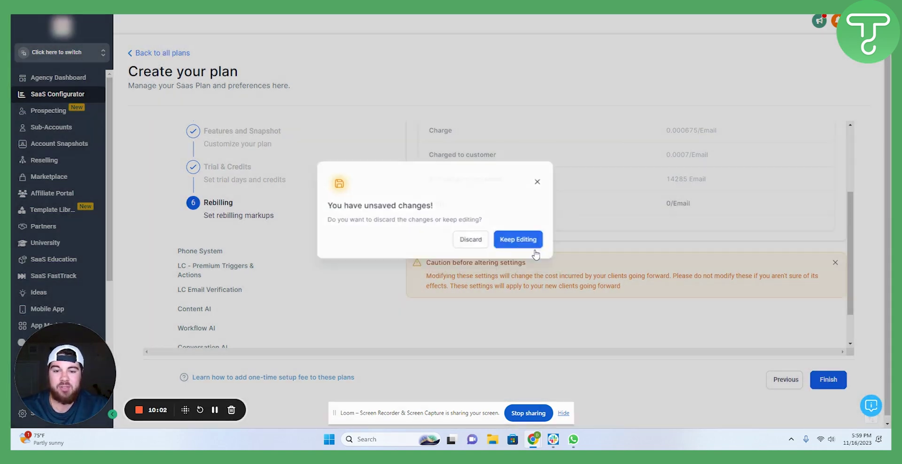